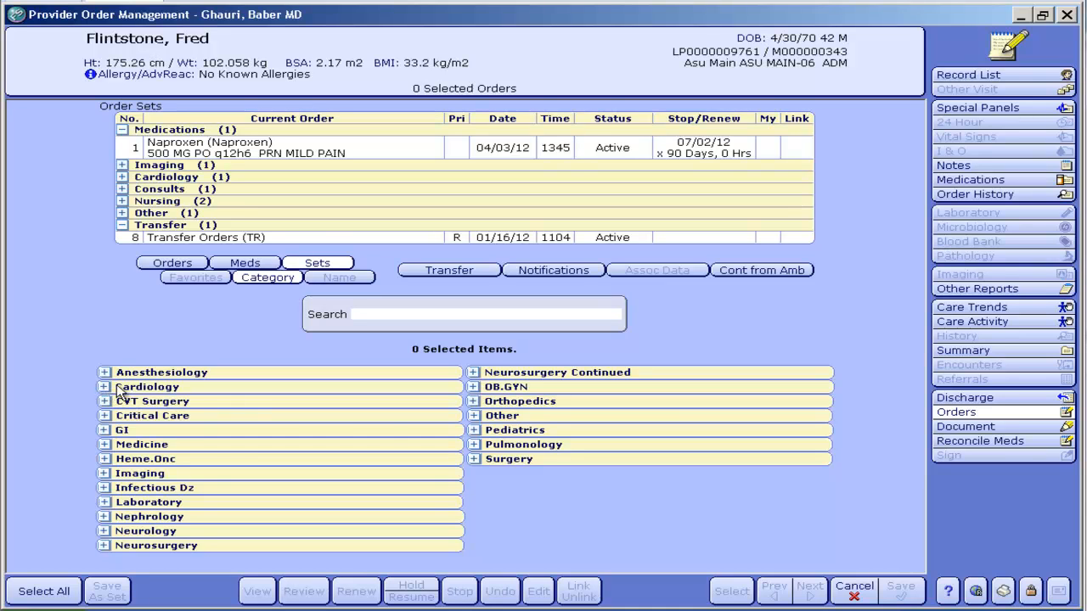
- Expand the Cardiology category and select the Admit Cardiology order set
left_click(104, 387)
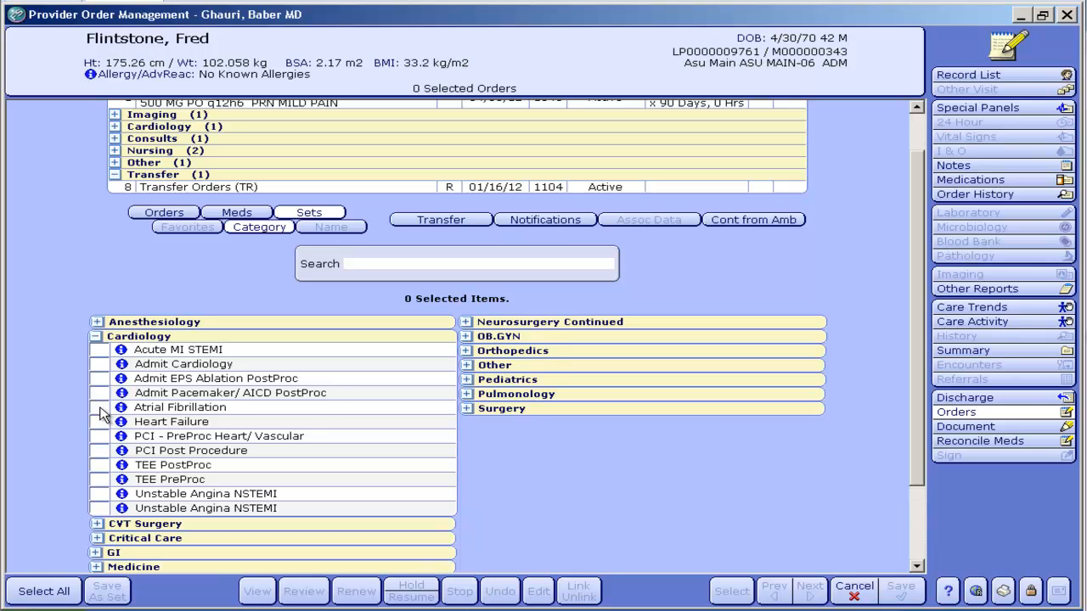
left_click(100, 364)
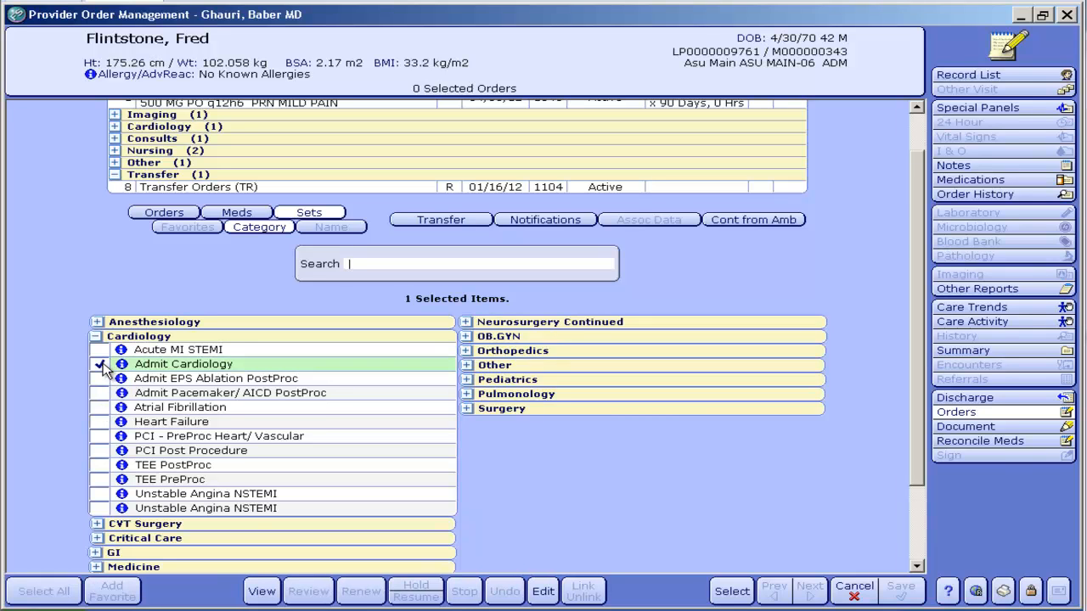
- View the orders inside the Admit Cardiology set
left_click(261, 592)
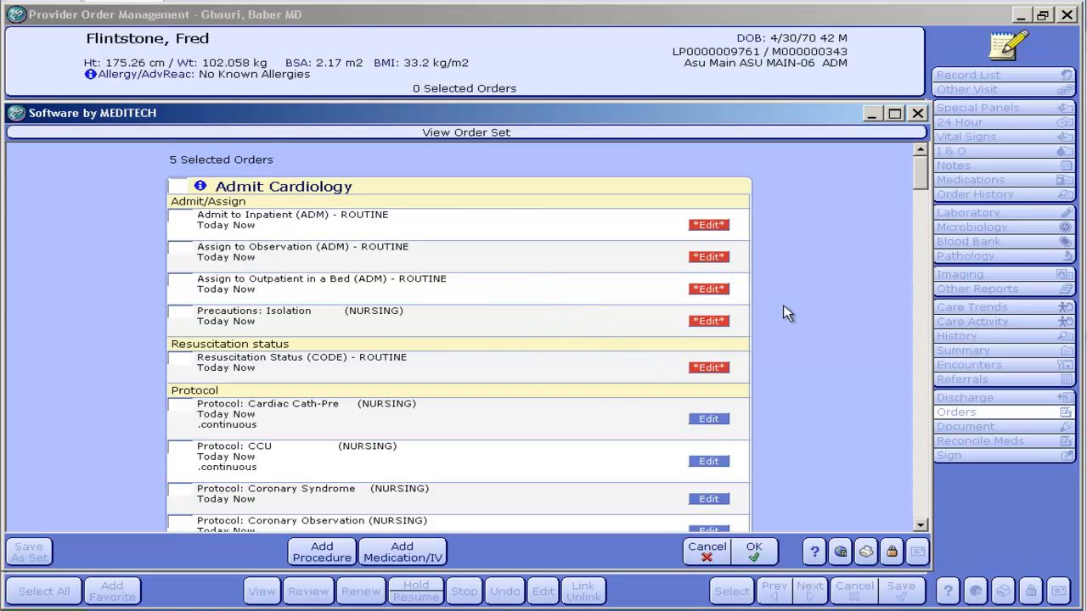
scroll(802, 322, "down", 2)
scroll(802, 322, "down", 1)
scroll(802, 323, "down", 1)
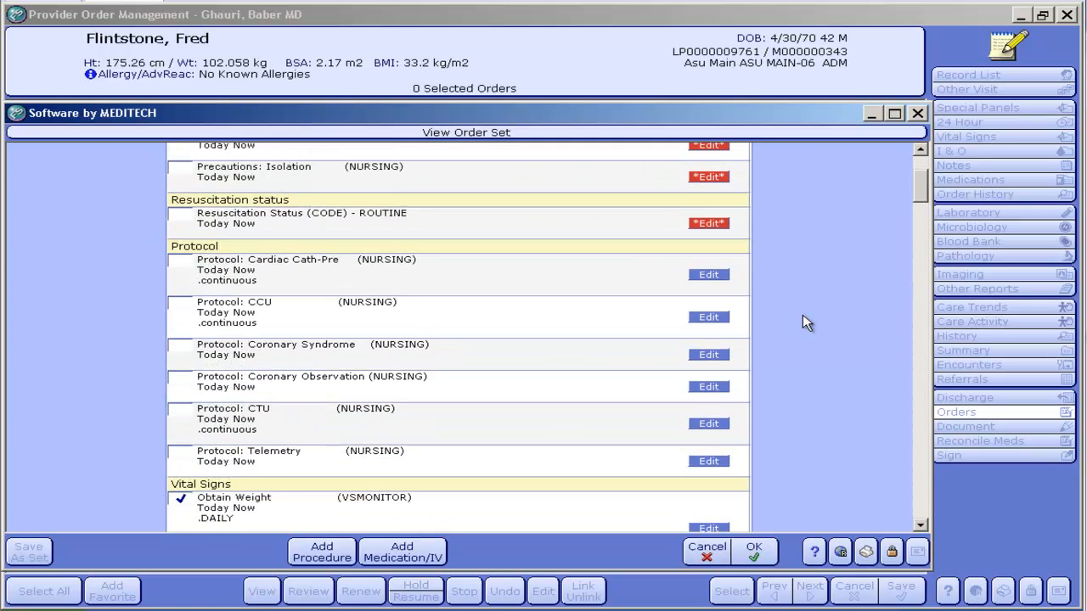
scroll(804, 322, "down", 1)
scroll(805, 323, "down", 2)
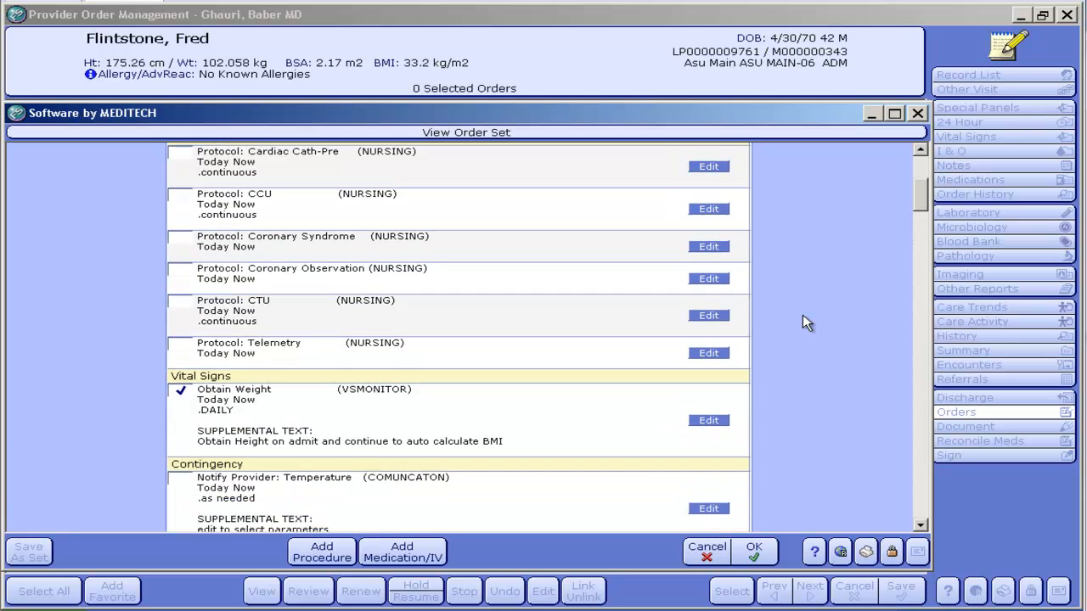
scroll(805, 323, "down", 2)
scroll(805, 322, "down", 2)
scroll(805, 322, "down", 2)
scroll(805, 322, "down", 1)
scroll(805, 323, "down", 3)
scroll(804, 323, "down", 1)
scroll(805, 322, "down", 2)
scroll(805, 323, "down", 1)
scroll(802, 315, "down", 1)
scroll(802, 316, "down", 2)
scroll(803, 316, "down", 2)
scroll(802, 315, "down", 1)
scroll(803, 316, "down", 3)
scroll(802, 316, "down", 1)
scroll(802, 316, "down", 3)
scroll(802, 316, "down", 1)
scroll(802, 316, "down", 3)
scroll(802, 315, "down", 3)
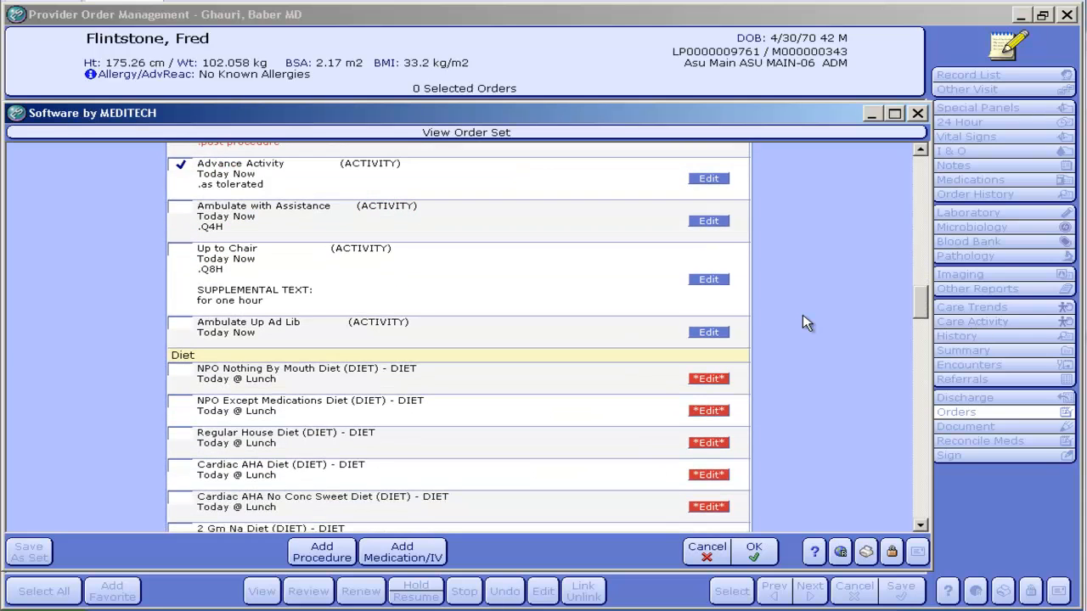
scroll(803, 316, "down", 1)
scroll(802, 316, "down", 1)
scroll(802, 315, "down", 2)
scroll(802, 315, "down", 1)
scroll(802, 323, "down", 3)
scroll(802, 323, "down", 3)
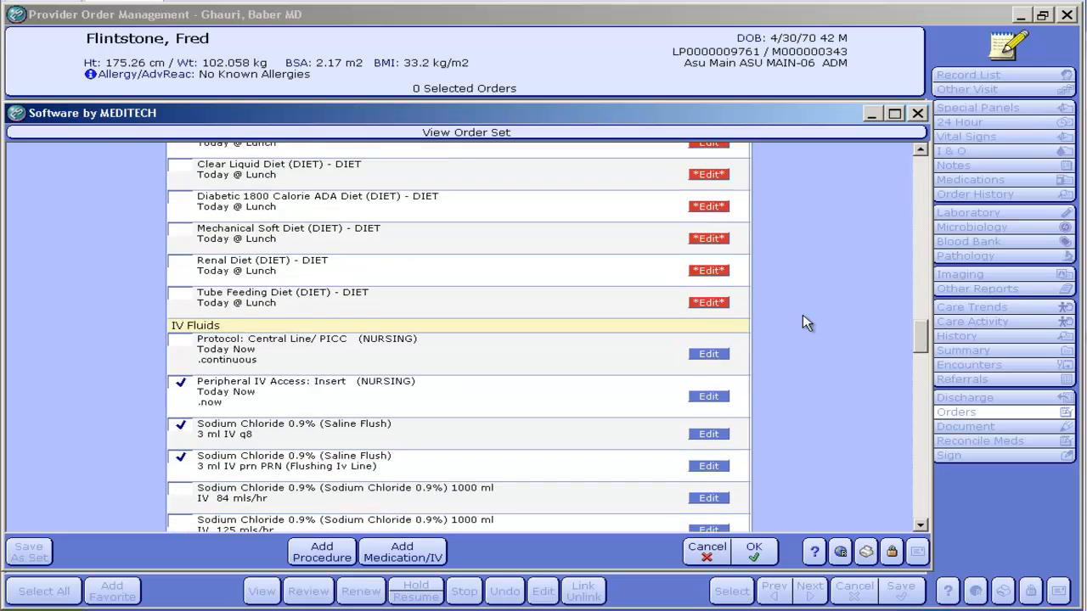
scroll(802, 316, "down", 2)
scroll(802, 316, "down", 1)
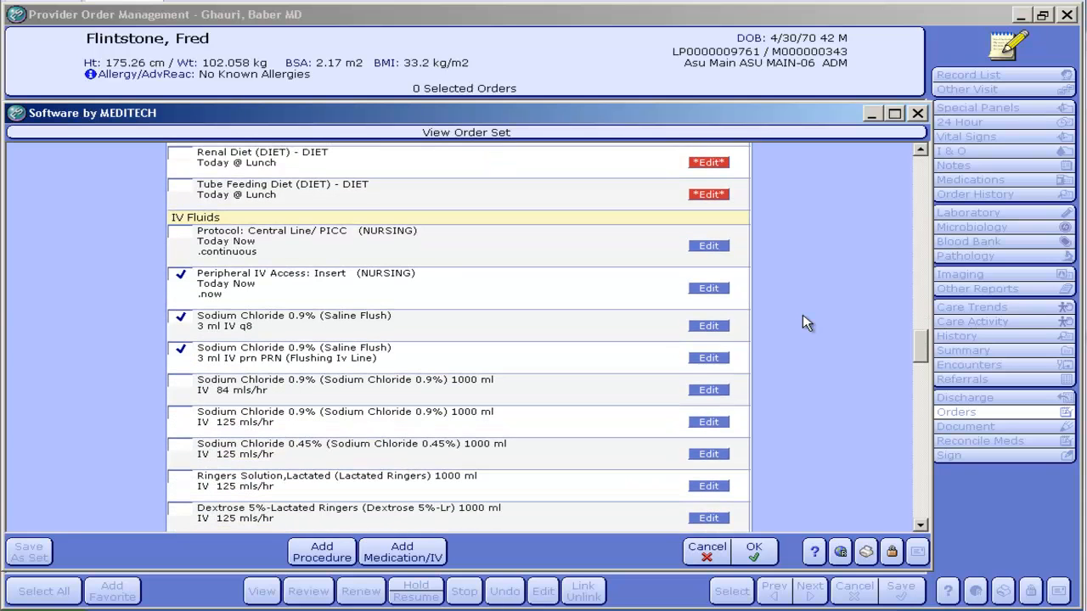
scroll(802, 316, "down", 3)
scroll(805, 321, "down", 3)
scroll(804, 321, "down", 1)
scroll(805, 321, "down", 2)
scroll(805, 321, "down", 2)
scroll(805, 321, "down", 1)
scroll(805, 321, "down", 1)
scroll(805, 321, "down", 3)
scroll(804, 321, "down", 1)
scroll(805, 321, "down", 2)
scroll(805, 321, "down", 2)
scroll(805, 321, "down", 2)
scroll(804, 321, "down", 2)
scroll(804, 321, "down", 4)
scroll(805, 321, "down", 2)
scroll(804, 321, "down", 2)
scroll(805, 321, "down", 2)
scroll(805, 320, "down", 2)
scroll(804, 321, "down", 1)
scroll(805, 321, "down", 3)
scroll(805, 321, "down", 1)
scroll(804, 321, "down", 2)
scroll(804, 321, "down", 1)
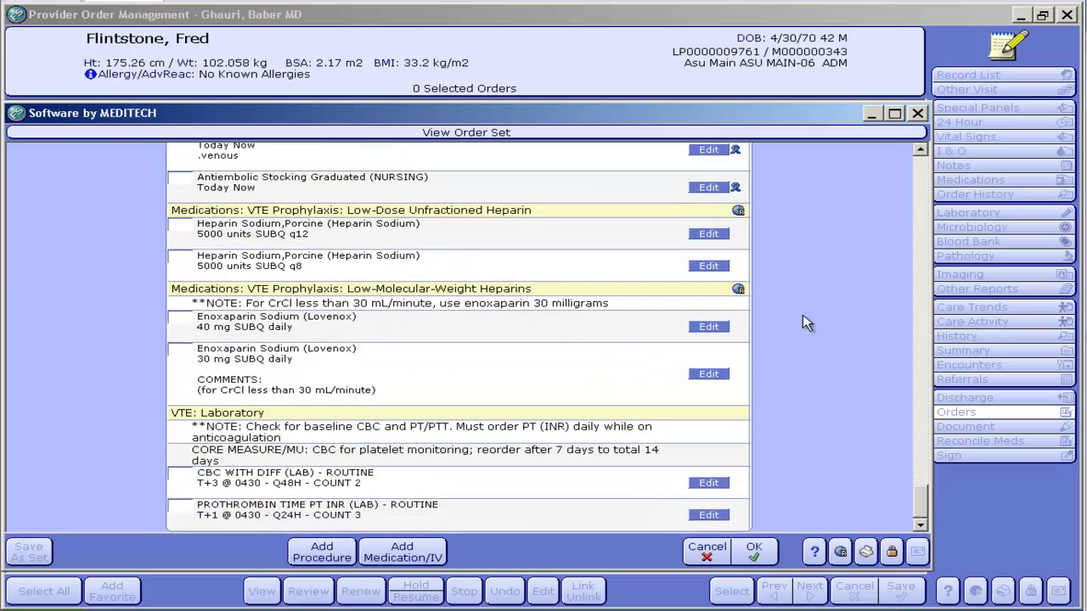
- Cancel the view, deselect Admit Cardiology, search 'lab' and select the Common Labs set
left_click(717, 554)
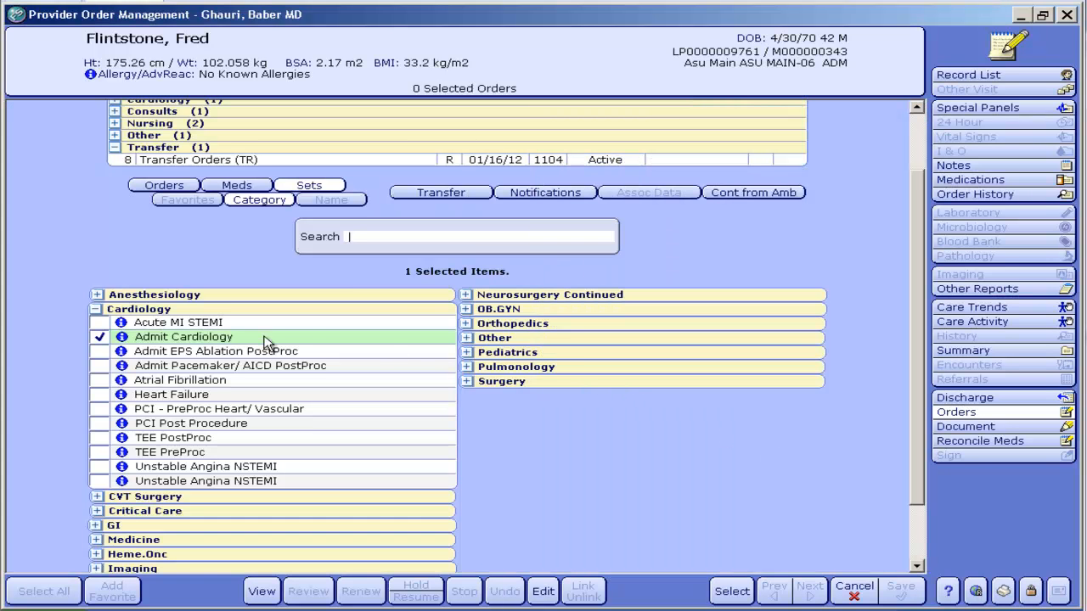
left_click(101, 339)
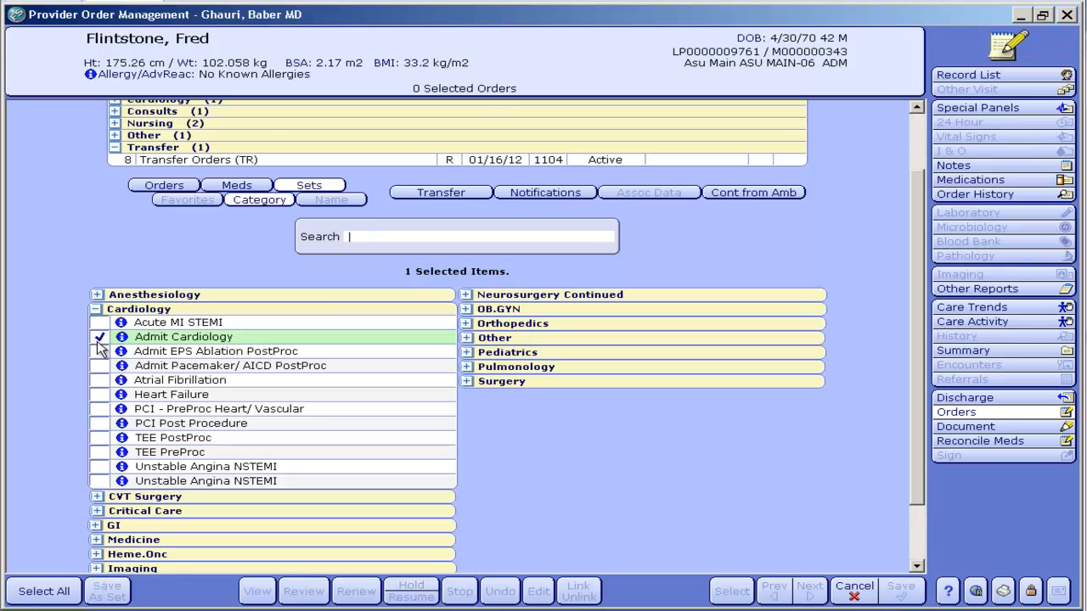
left_click(98, 309)
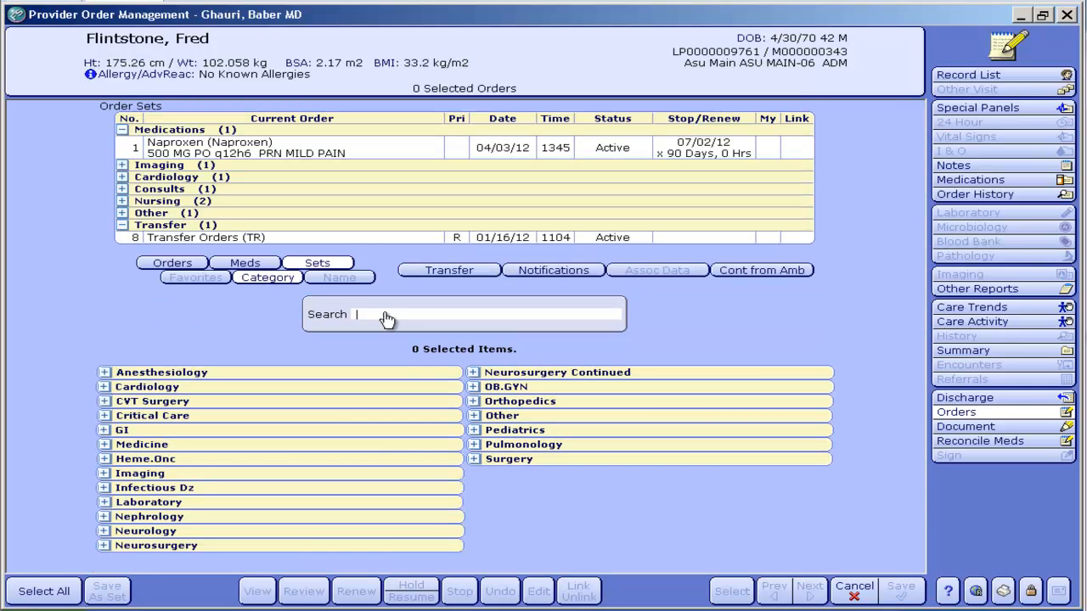
type("at")
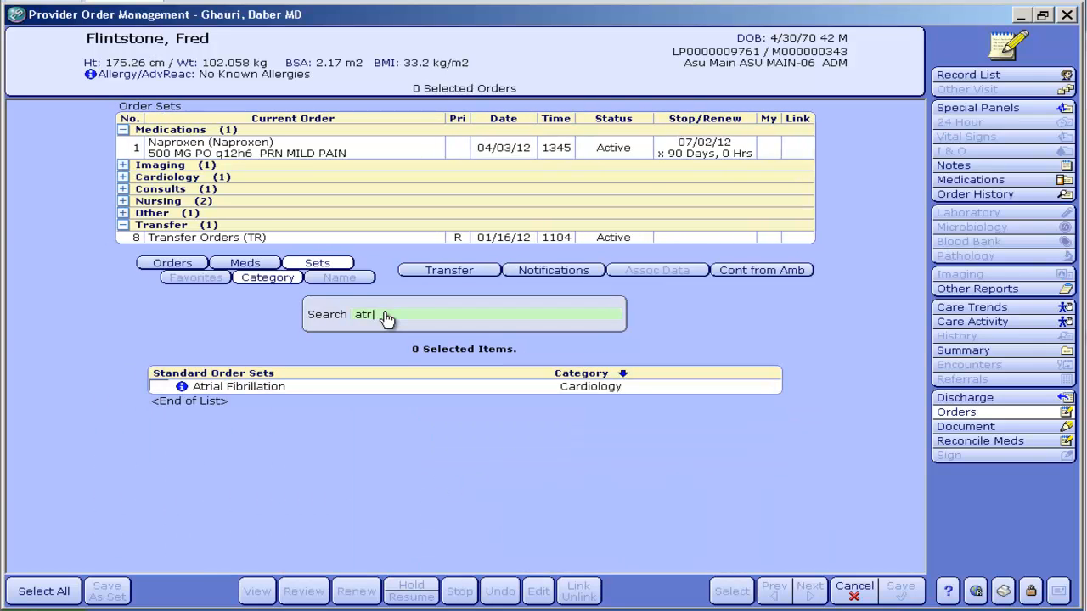
key("BackSpace")
key("BackSpace")
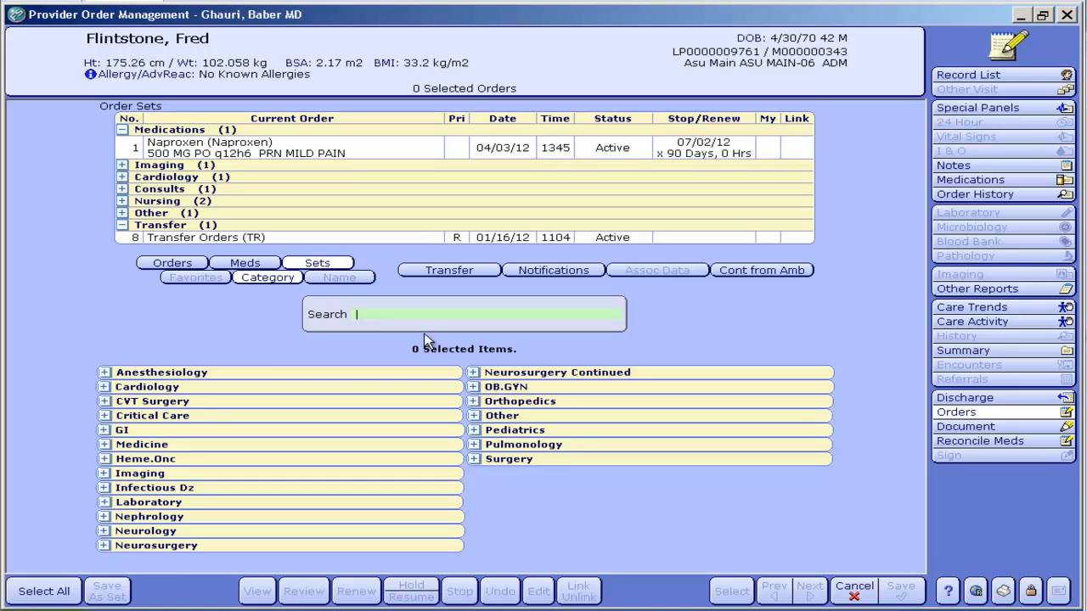
type("la")
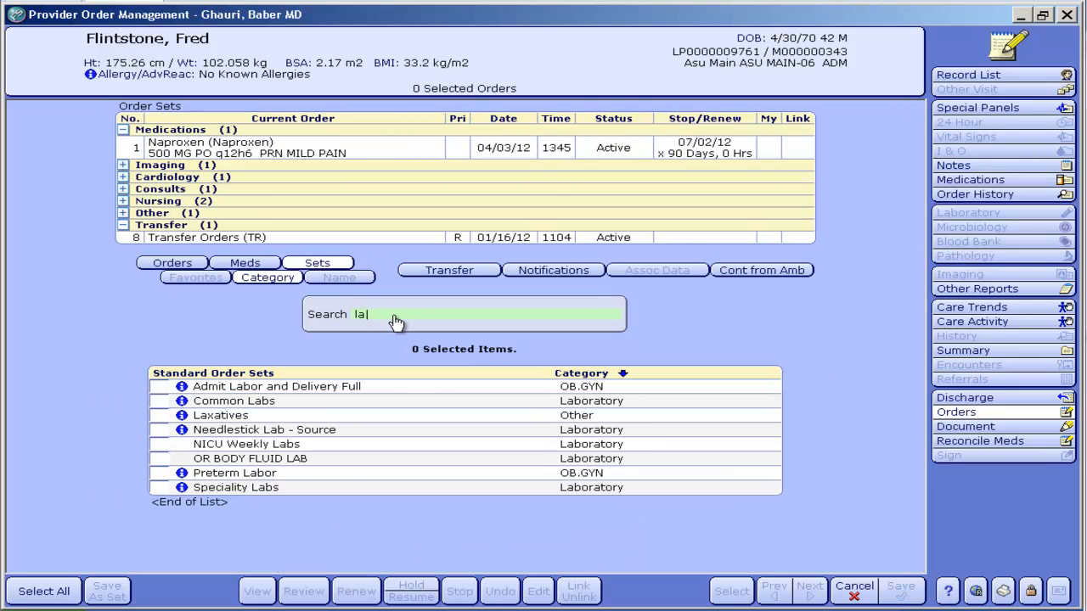
type("b")
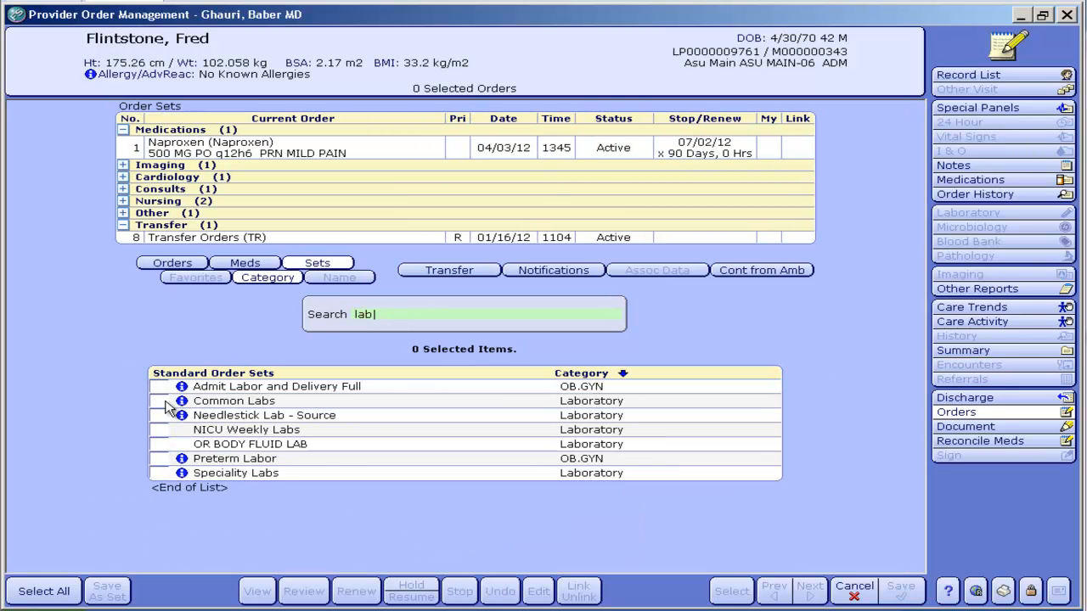
left_click(161, 401)
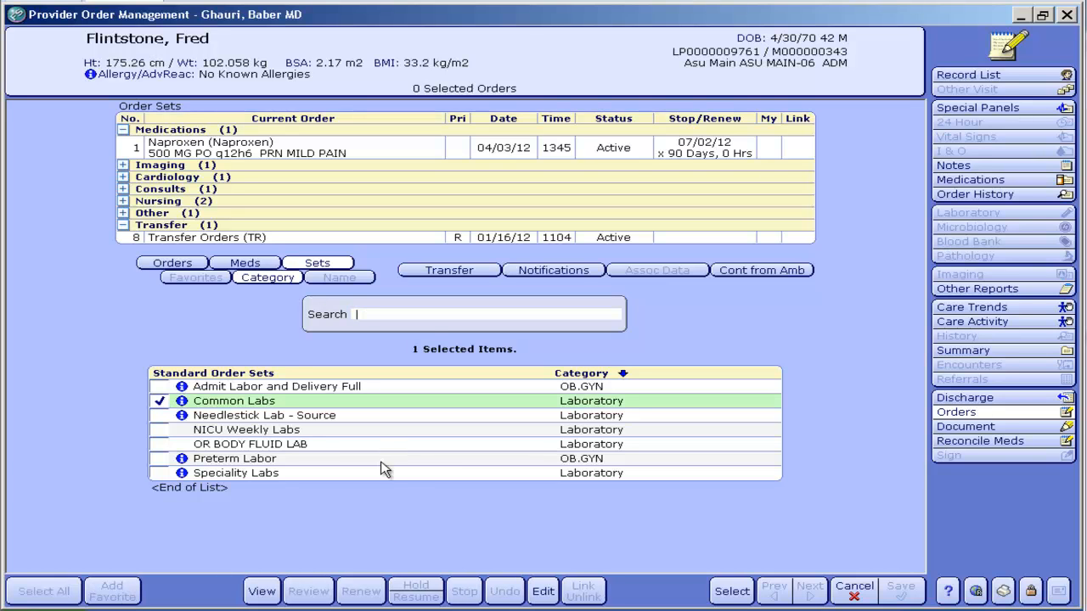
- View the Common Labs tests down to Vitamin B12, then cancel without ordering
left_click(263, 589)
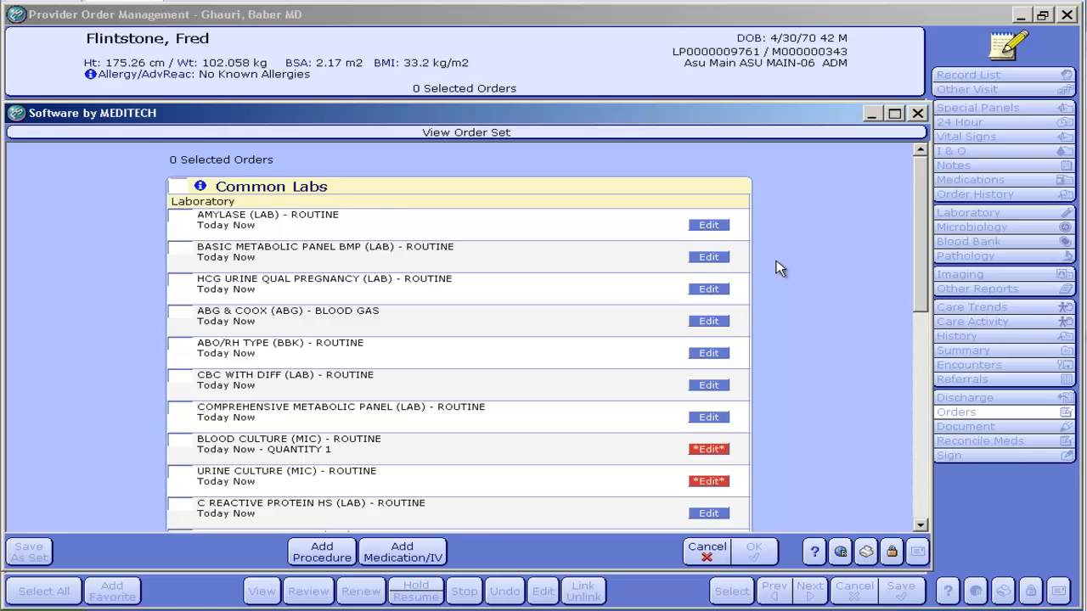
scroll(776, 260, "down", 3)
scroll(776, 260, "down", 1)
scroll(778, 263, "down", 2)
scroll(776, 262, "down", 1)
scroll(776, 262, "down", 2)
scroll(776, 261, "down", 2)
scroll(776, 261, "down", 2)
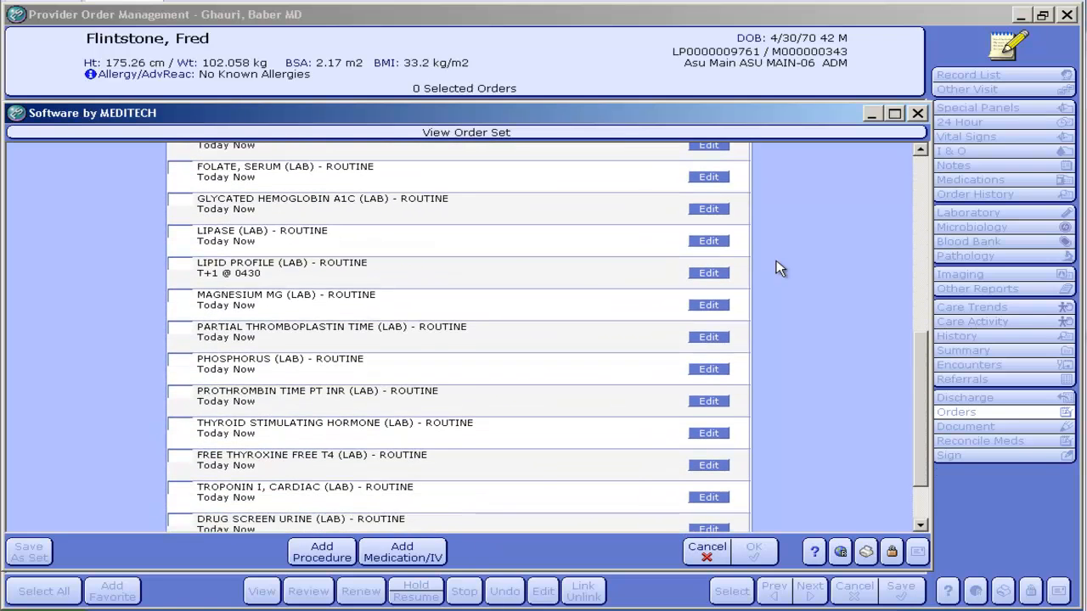
scroll(776, 262, "down", 2)
scroll(776, 262, "down", 1)
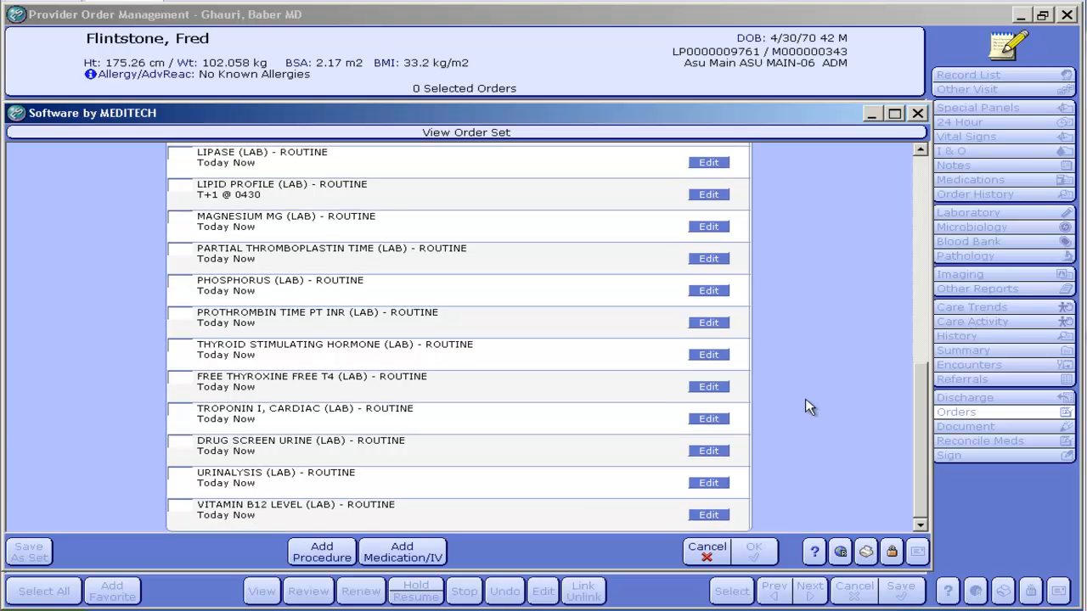
left_click(694, 556)
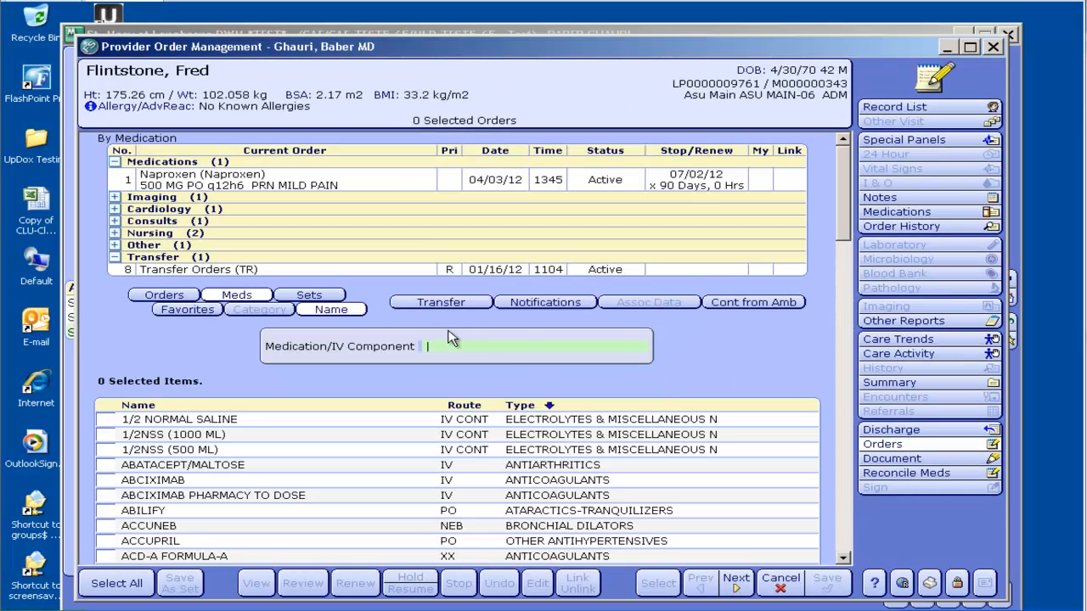
- Return to Sets by category, expand Medicine and select the COPD set
left_click(309, 294)
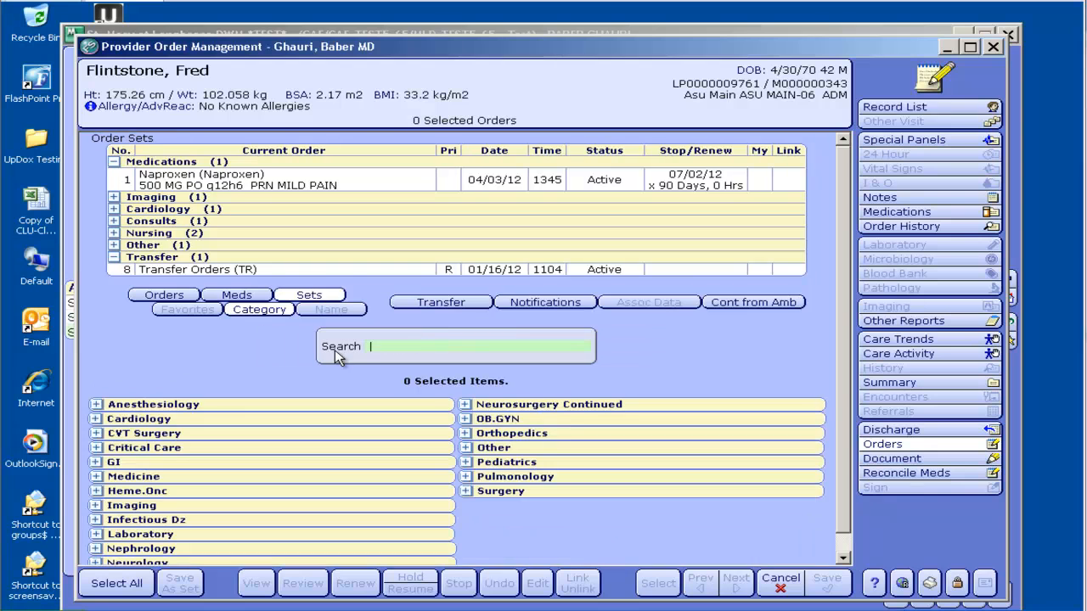
scroll(607, 533, "down", 1)
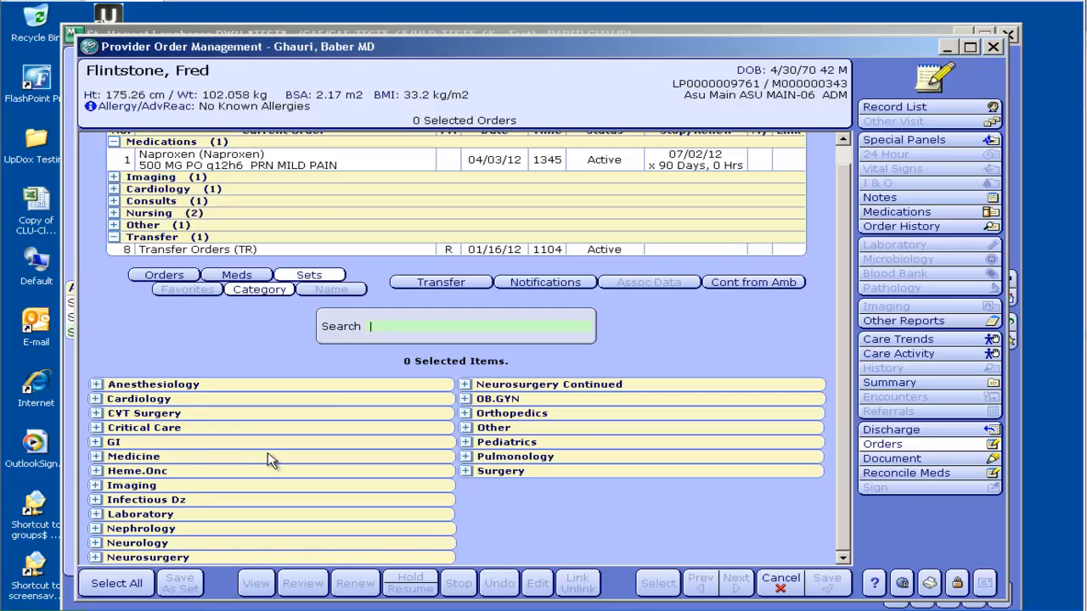
left_click(95, 457)
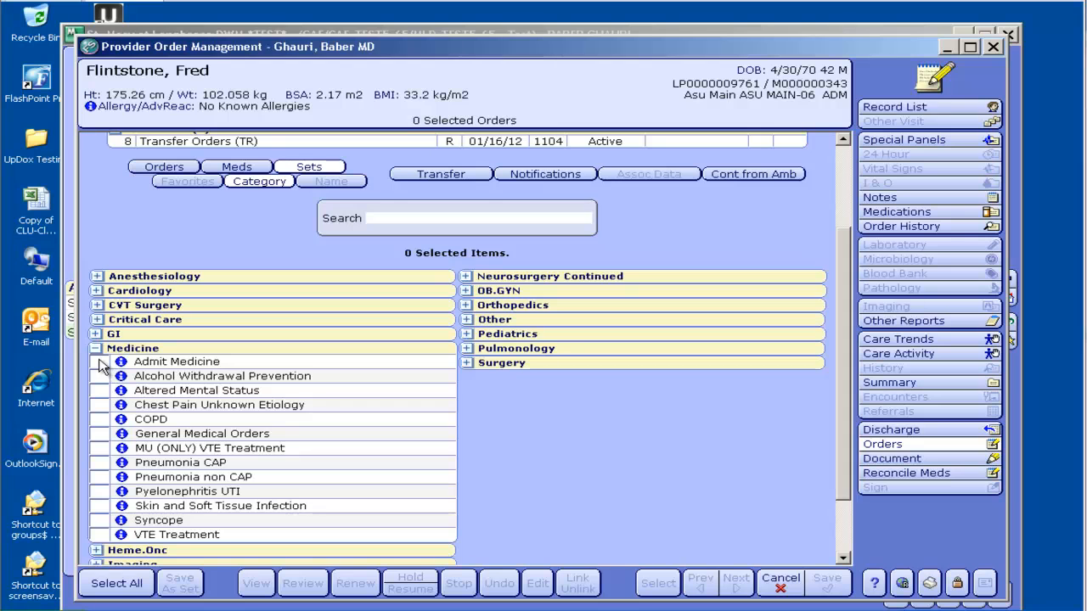
left_click(103, 421)
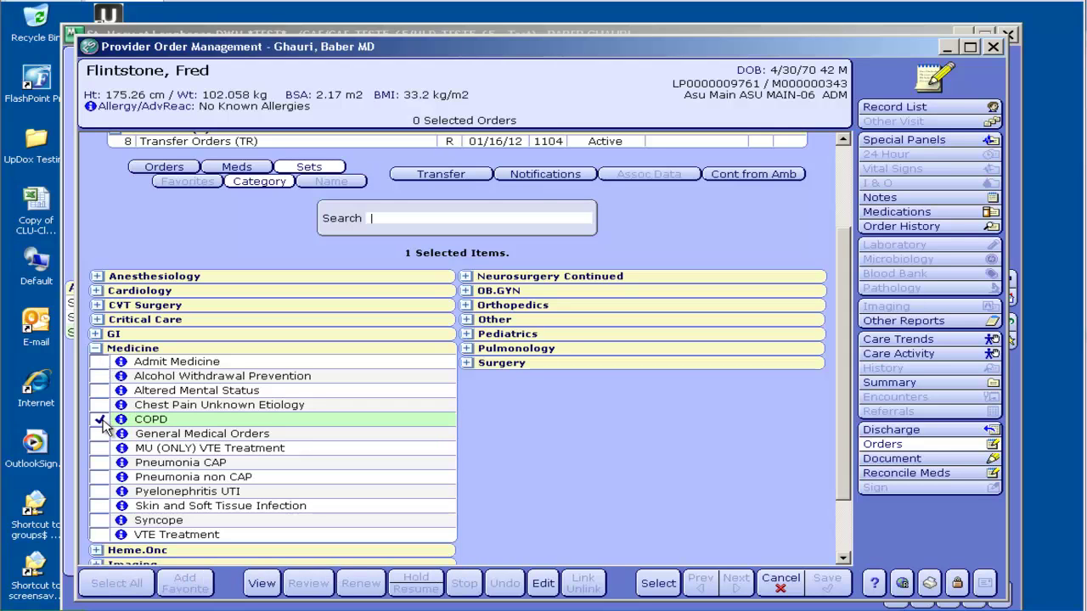
left_click(261, 583)
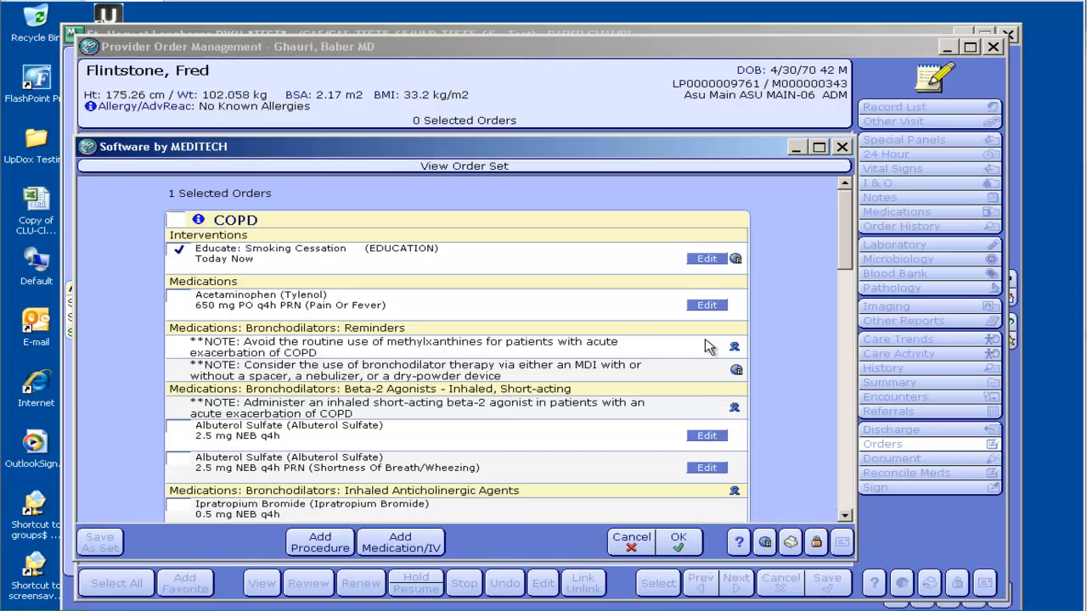
scroll(607, 346, "down", 3)
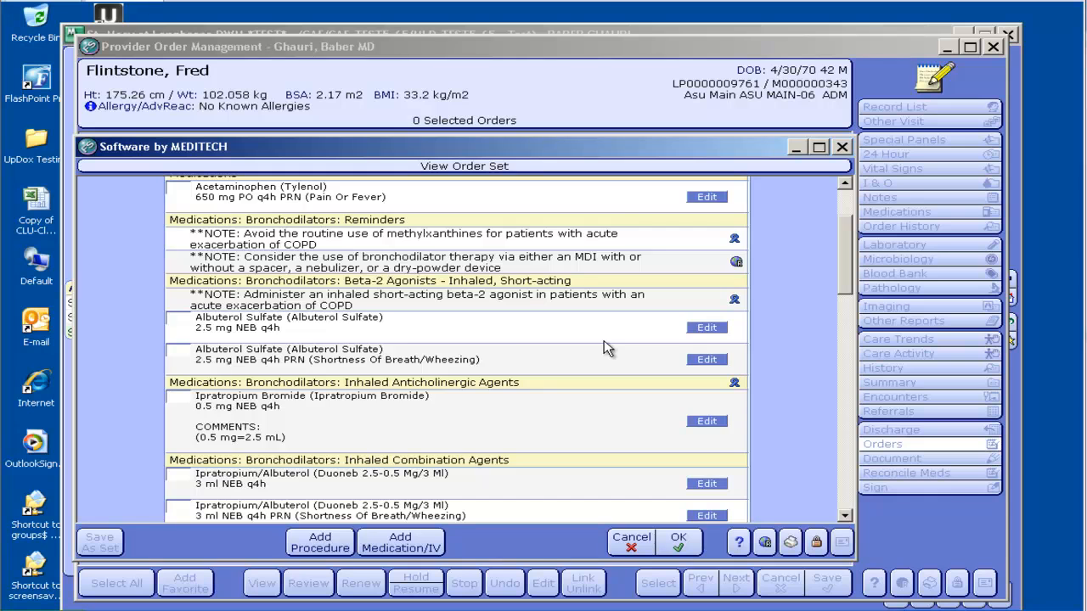
scroll(607, 346, "down", 3)
scroll(607, 346, "down", 2)
scroll(607, 346, "down", 5)
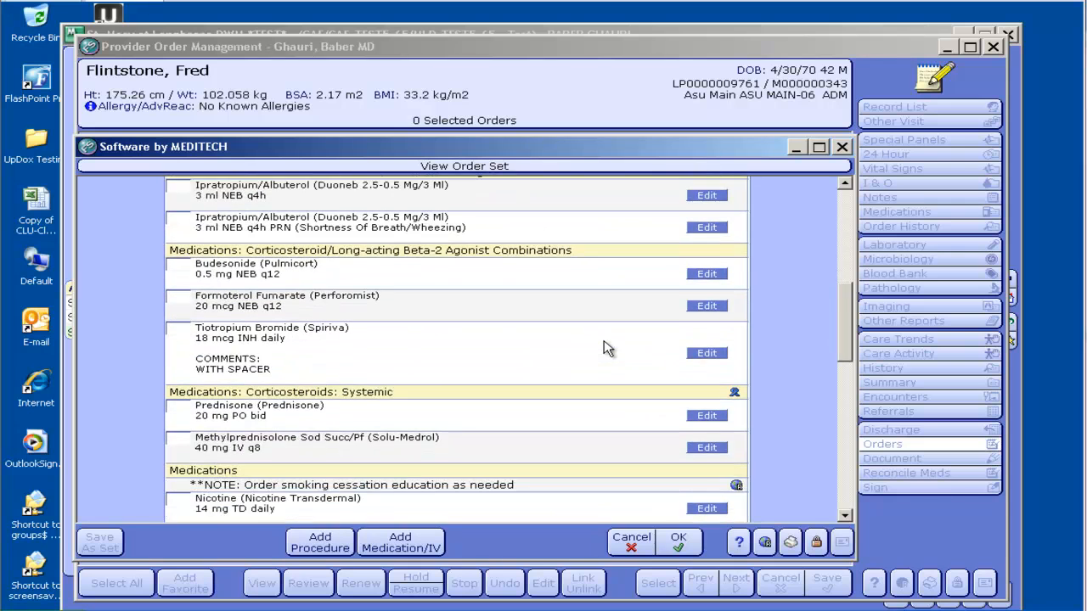
scroll(607, 346, "down", 3)
scroll(607, 347, "down", 2)
scroll(607, 346, "down", 4)
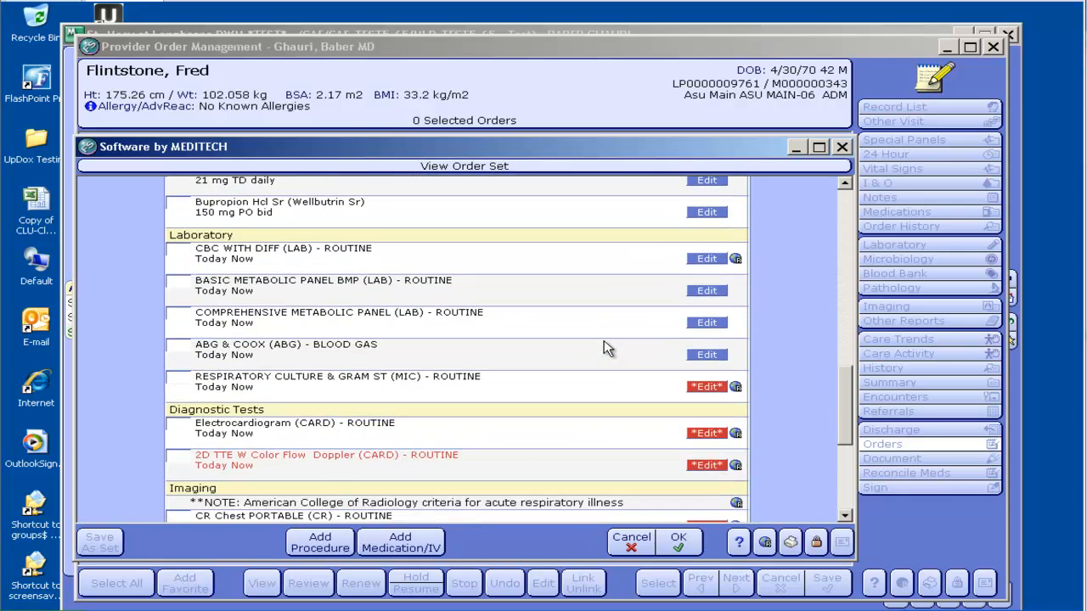
scroll(607, 347, "down", 4)
scroll(607, 346, "down", 2)
scroll(607, 346, "down", 1)
scroll(607, 347, "down", 1)
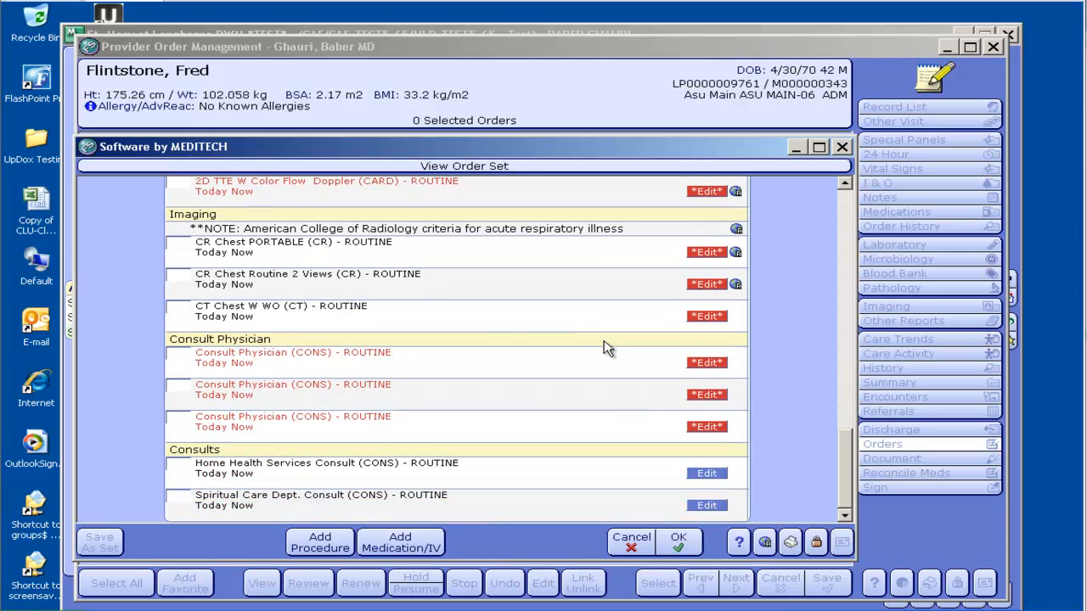
left_click(630, 539)
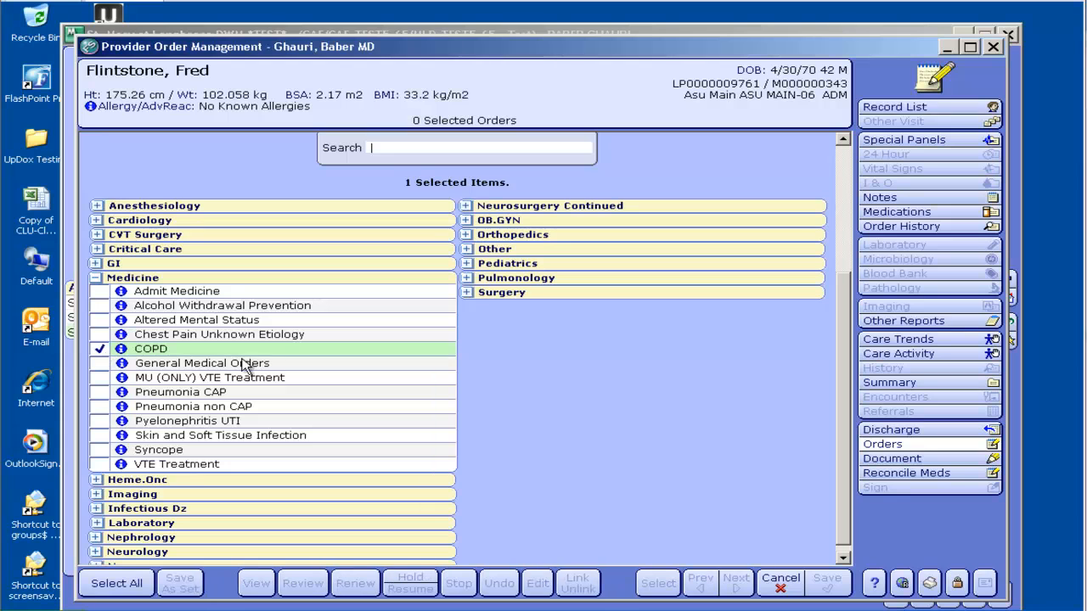
- Select Admit Medicine and COPD and view their combined orders
left_click(101, 292)
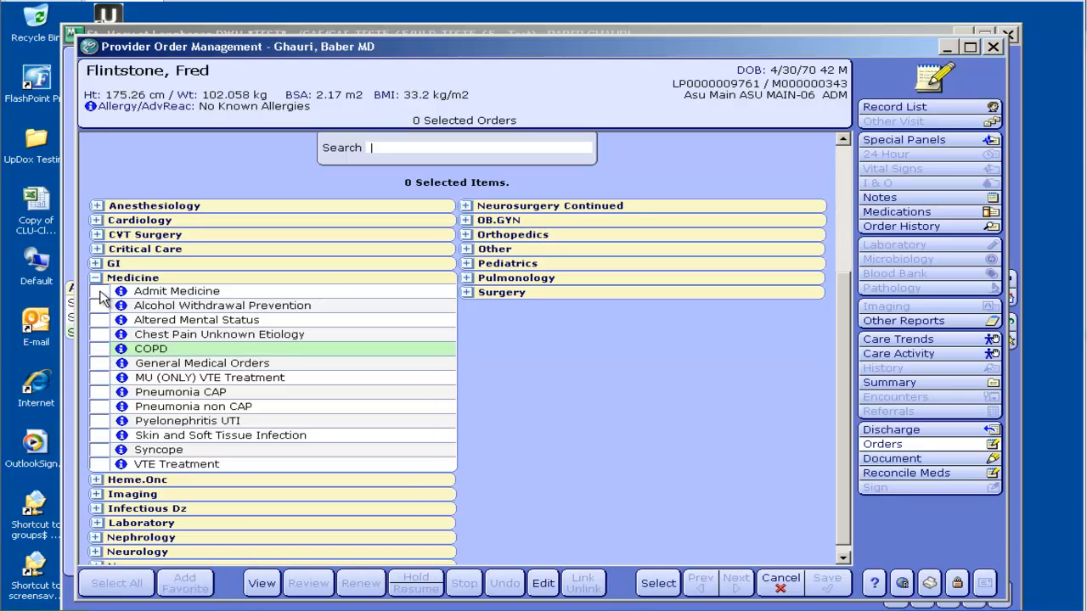
left_click(101, 350)
left_click(260, 583)
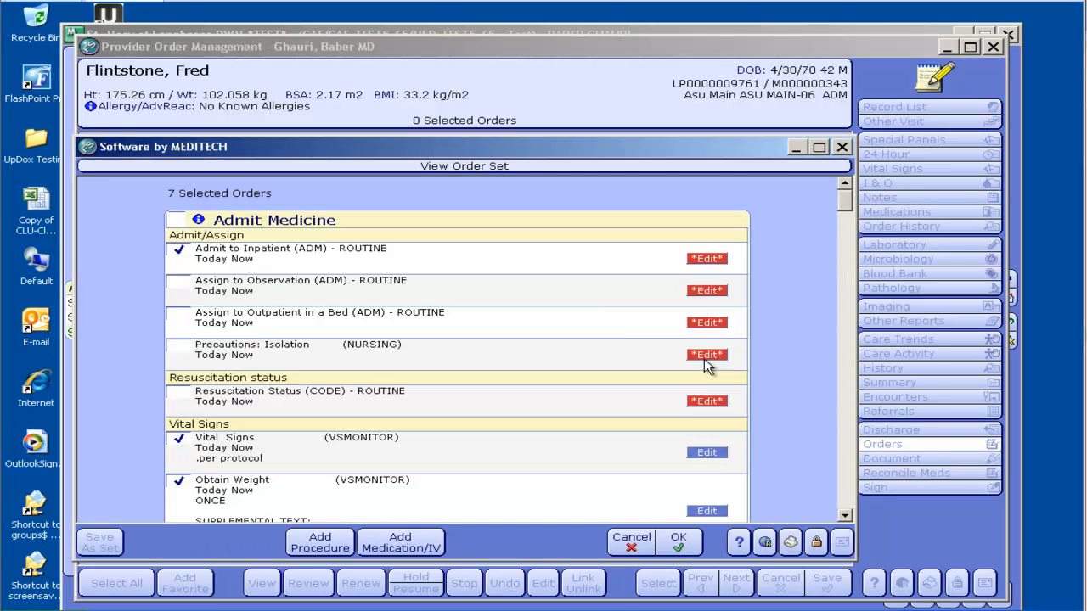
scroll(789, 376, "down", 2)
scroll(788, 378, "down", 3)
scroll(788, 378, "down", 3)
scroll(789, 378, "down", 3)
scroll(789, 378, "down", 3)
scroll(789, 379, "down", 3)
scroll(789, 378, "down", 3)
scroll(789, 378, "down", 3)
scroll(789, 379, "down", 3)
scroll(789, 379, "down", 3)
scroll(788, 379, "down", 3)
scroll(789, 379, "down", 3)
scroll(788, 379, "down", 3)
scroll(789, 379, "down", 3)
scroll(789, 379, "down", 3)
scroll(789, 379, "down", 3)
scroll(789, 379, "down", 3)
scroll(788, 379, "down", 3)
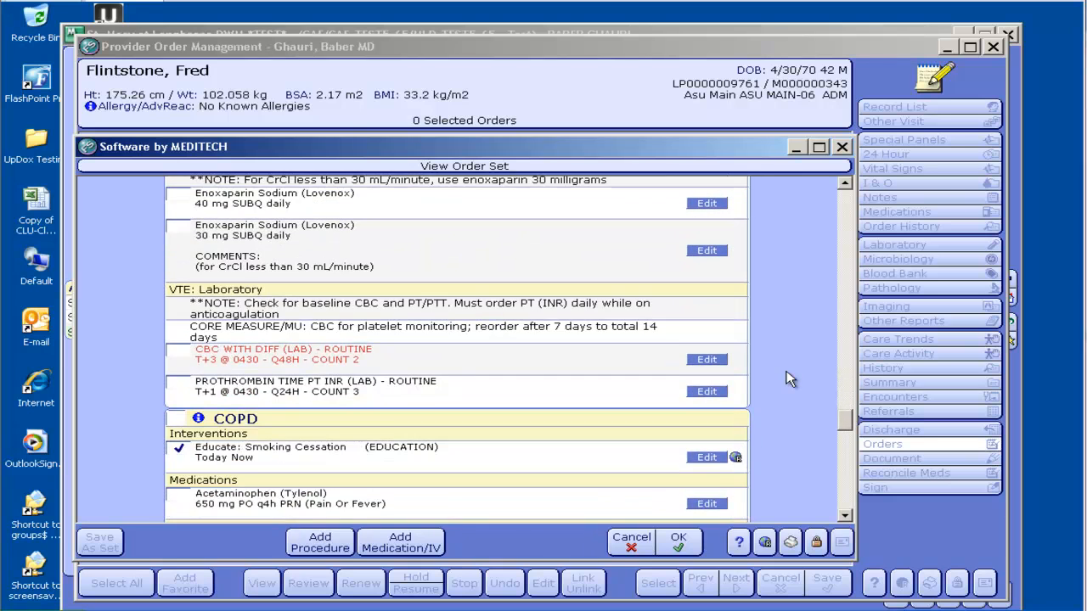
scroll(788, 378, "down", 3)
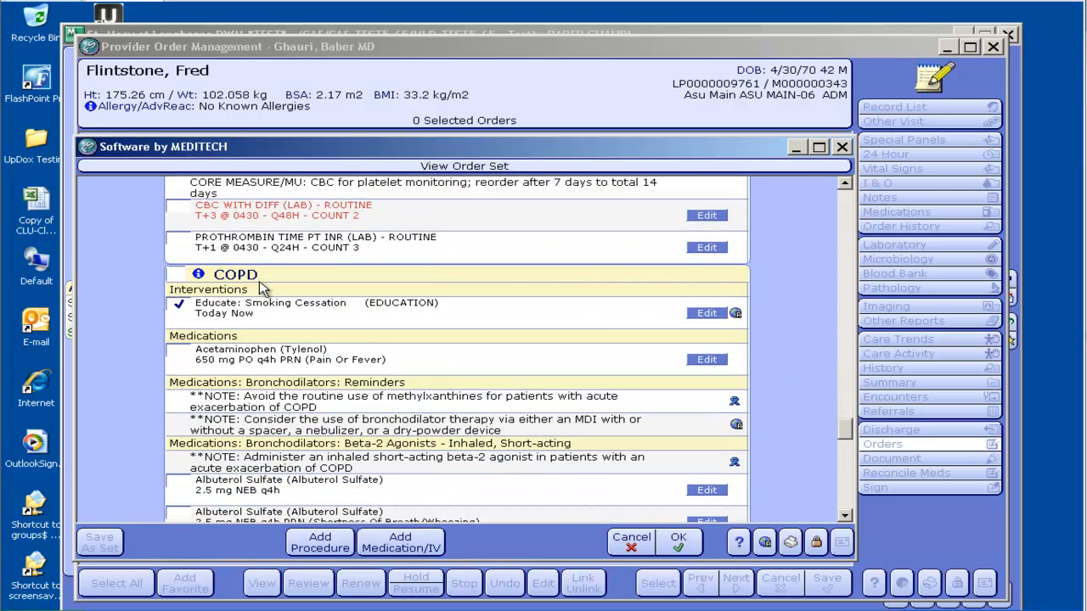
- Cancel the view, swap COPD for Pneumonia CAP, and view it combined with Admit Medicine
left_click(631, 544)
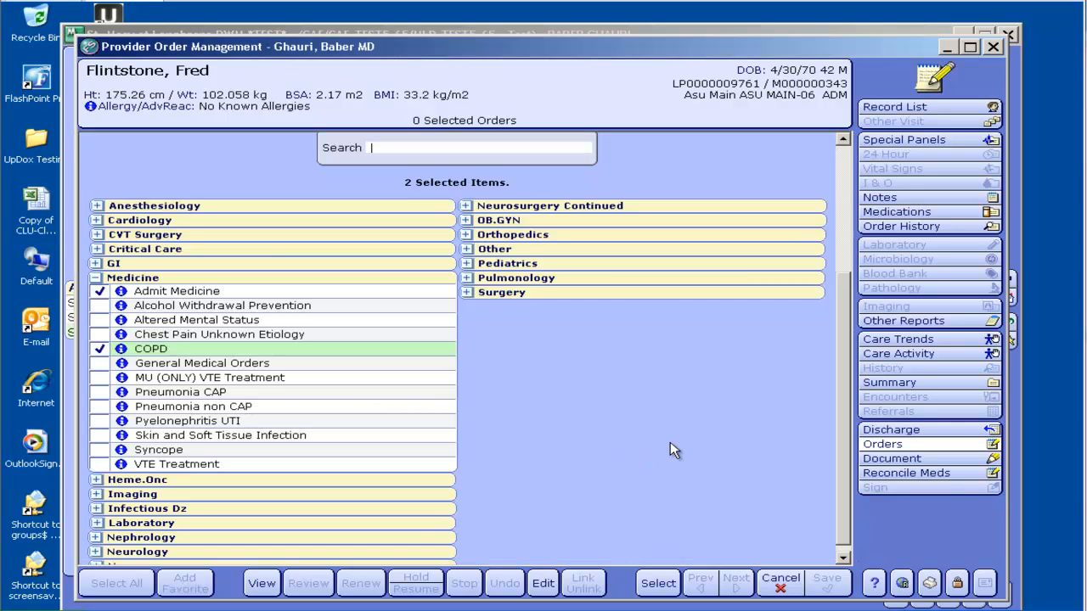
scroll(603, 440, "down", 1)
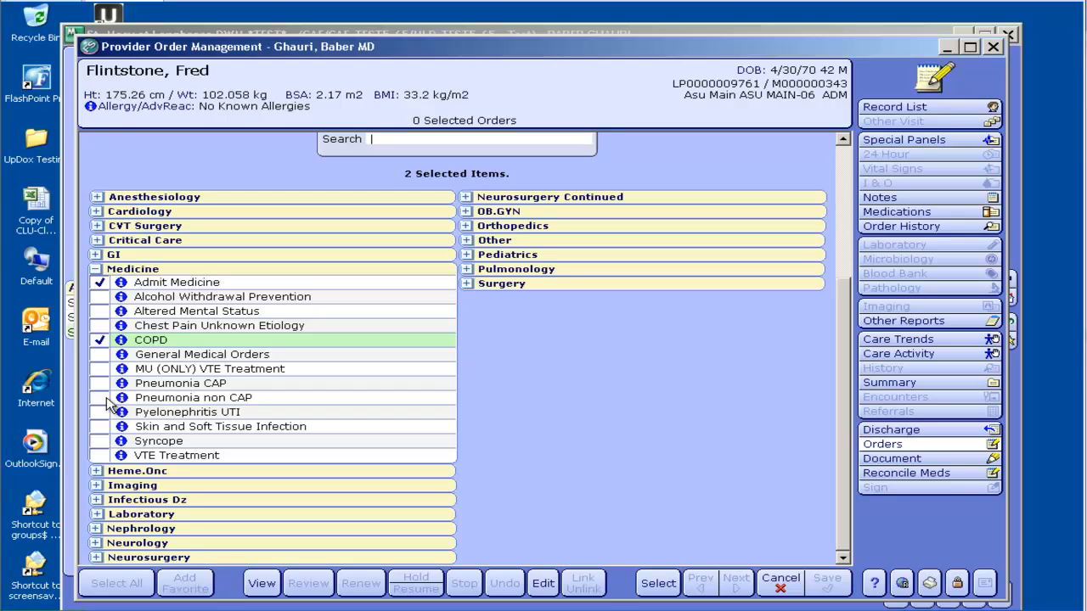
left_click(100, 384)
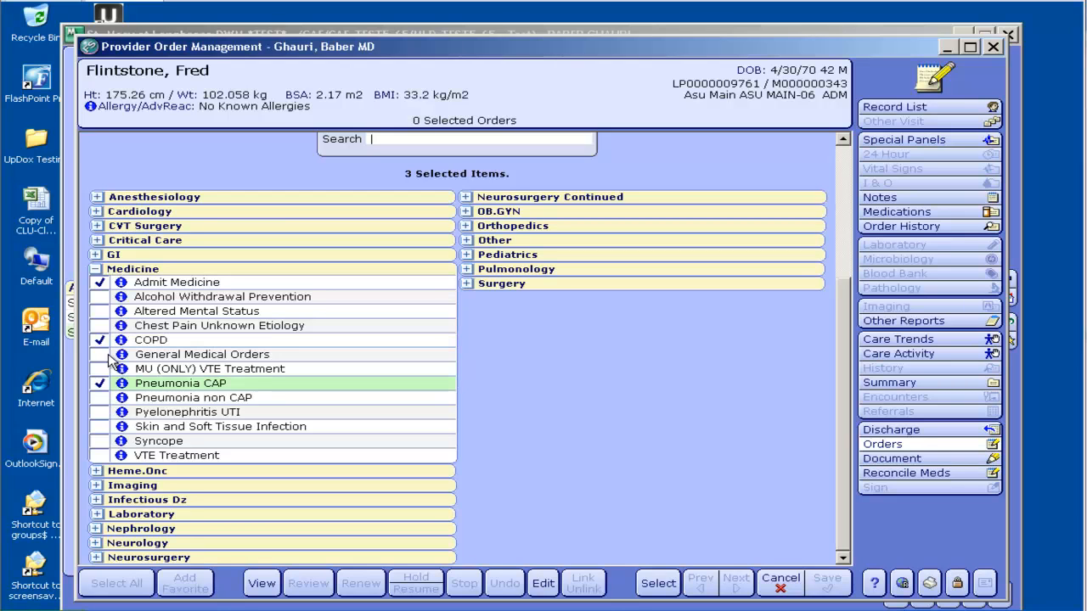
left_click(100, 340)
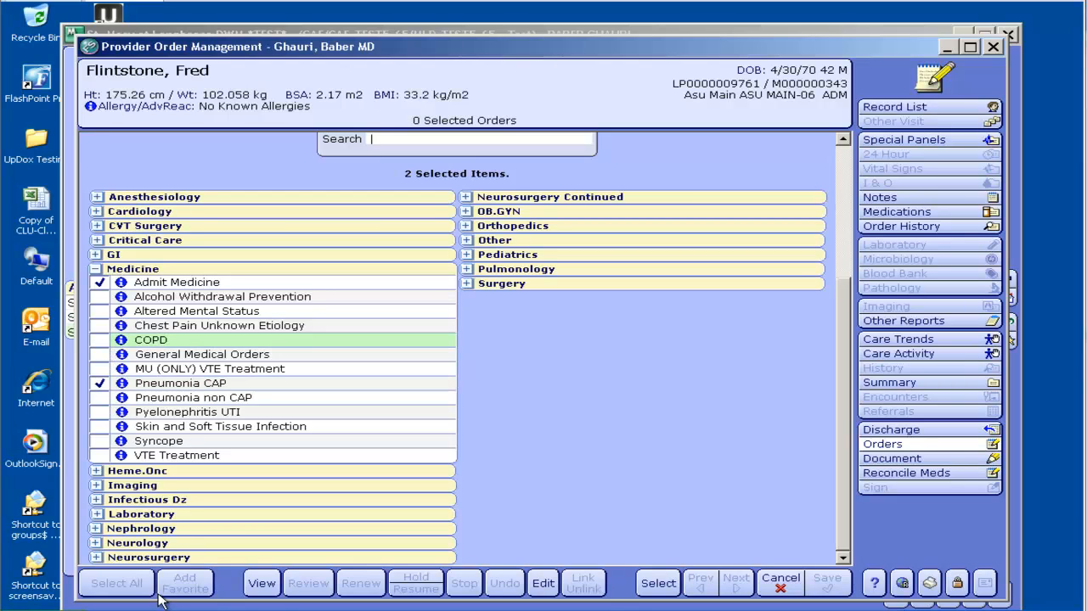
left_click(270, 587)
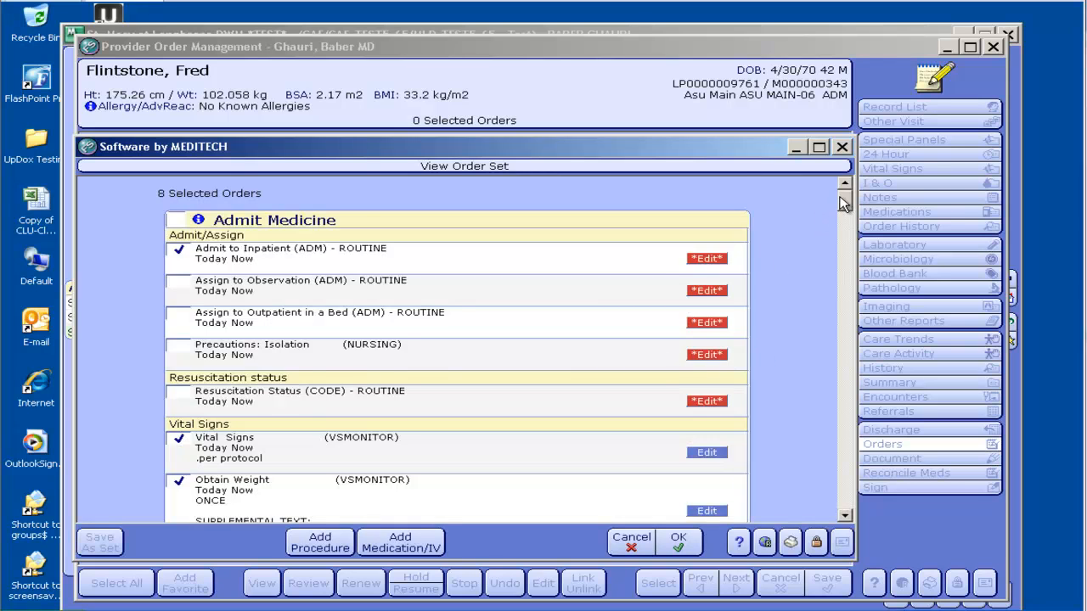
left_click_drag(843, 202, 813, 430)
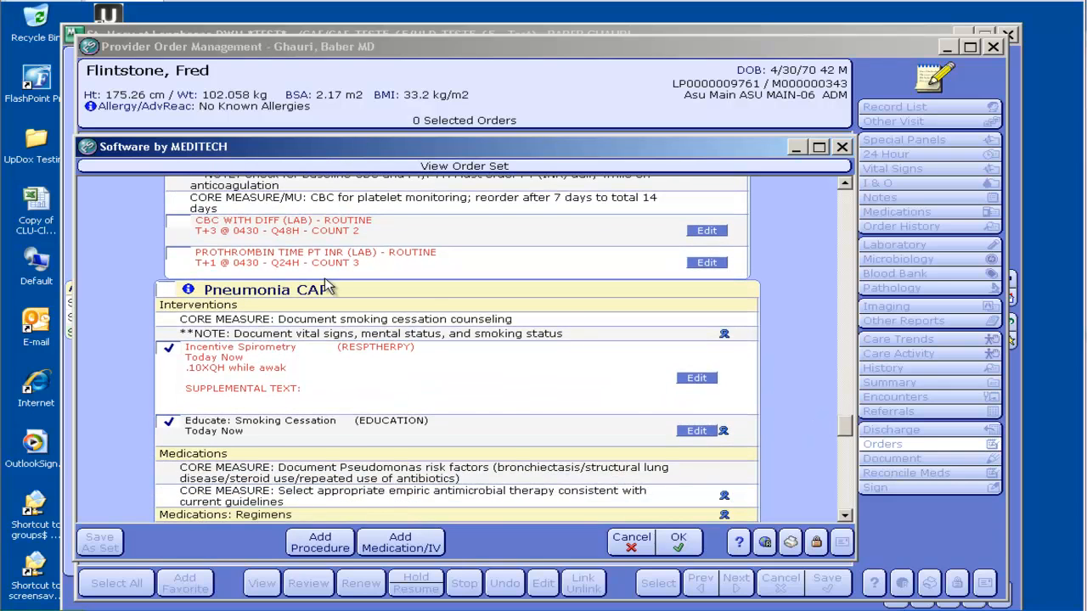
scroll(474, 390, "down", 1)
scroll(474, 390, "down", 1)
scroll(474, 389, "down", 1)
scroll(474, 390, "down", 1)
scroll(474, 390, "down", 2)
scroll(474, 390, "down", 2)
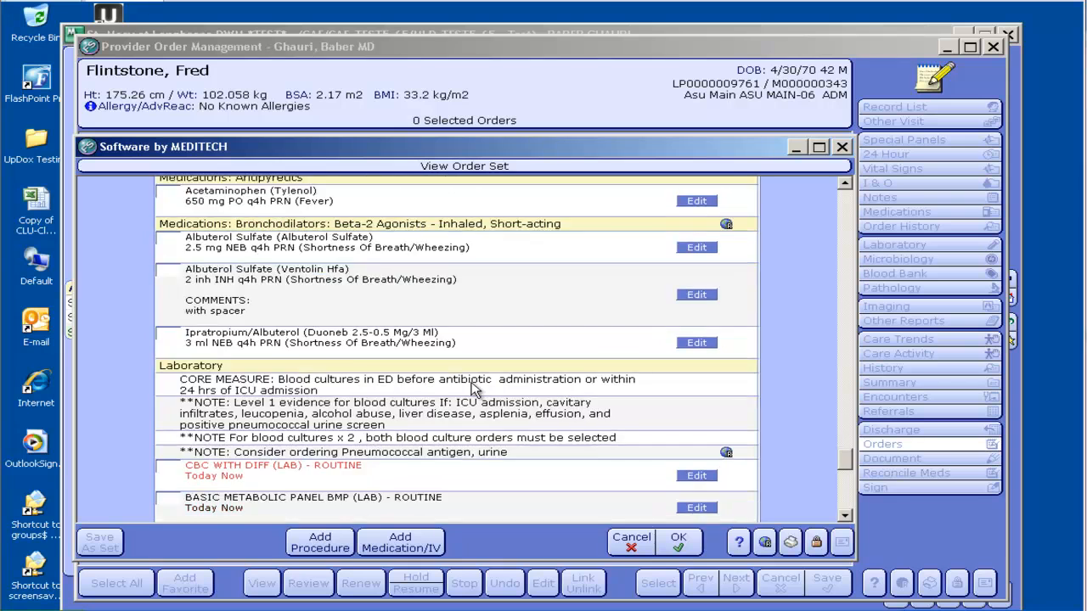
scroll(474, 390, "down", 2)
scroll(474, 389, "down", 2)
scroll(474, 389, "down", 2)
scroll(474, 389, "down", 2)
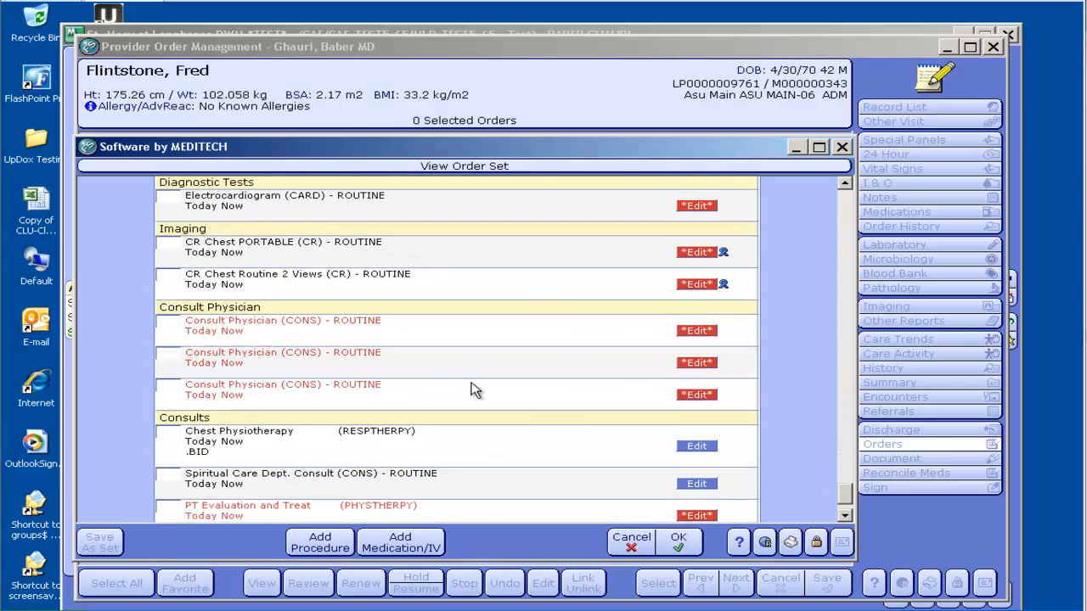
left_click(643, 546)
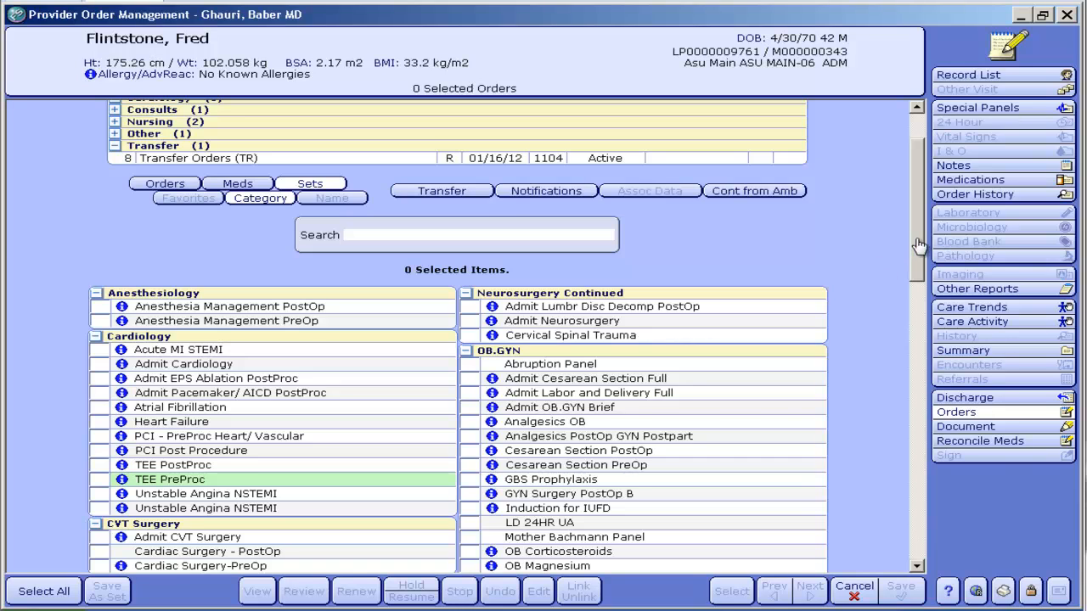
left_click_drag(917, 235, 896, 514)
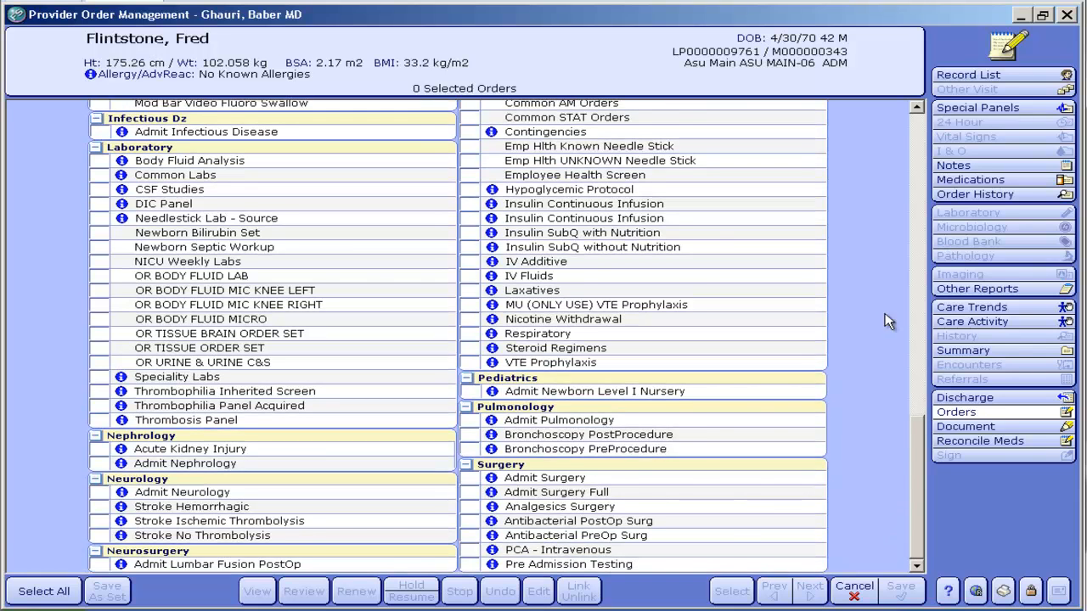